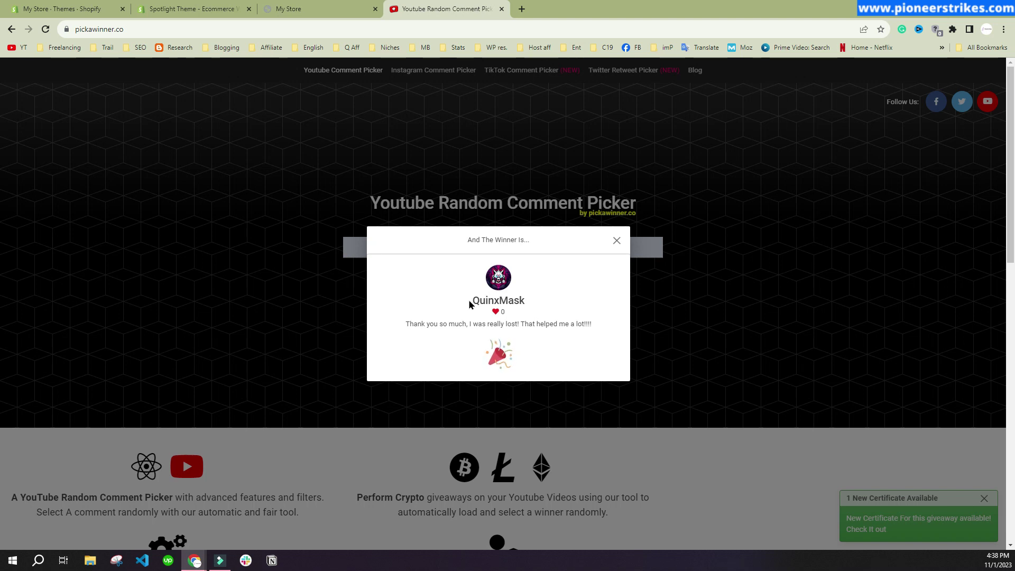
- Highlight the winning commenter's name and the 'Something went wrong' heading on the storefront
drag(470, 304, 538, 305)
click(413, 319)
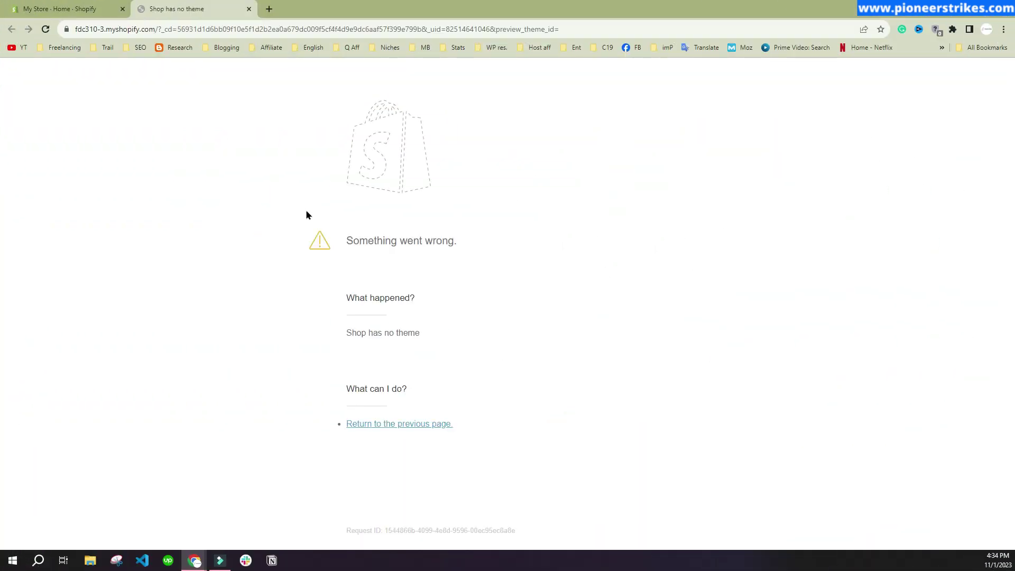
drag(346, 242, 453, 245)
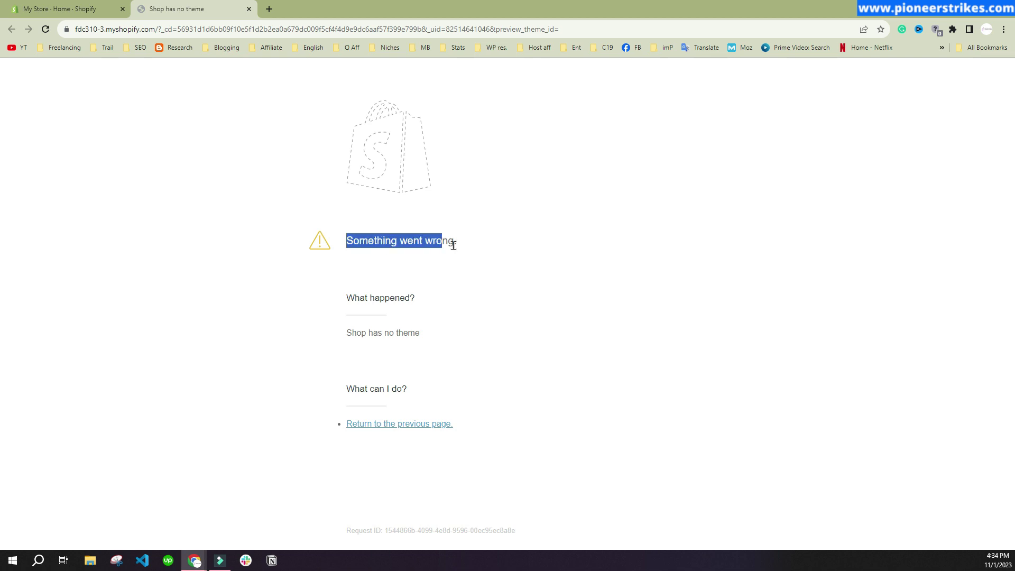
click(347, 332)
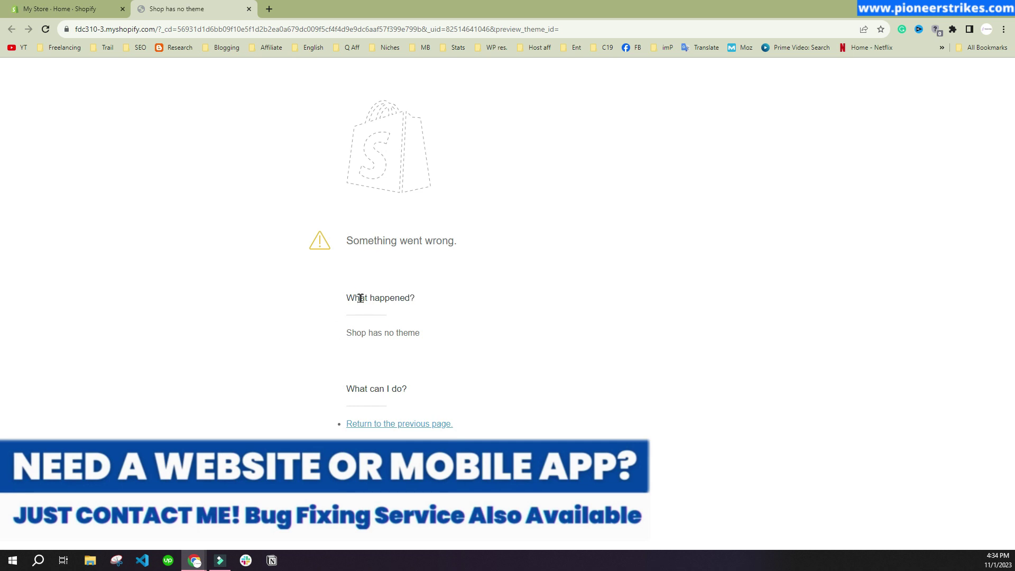
- Install the default Dawn theme from the admin's Online Store Themes page
click(62, 15)
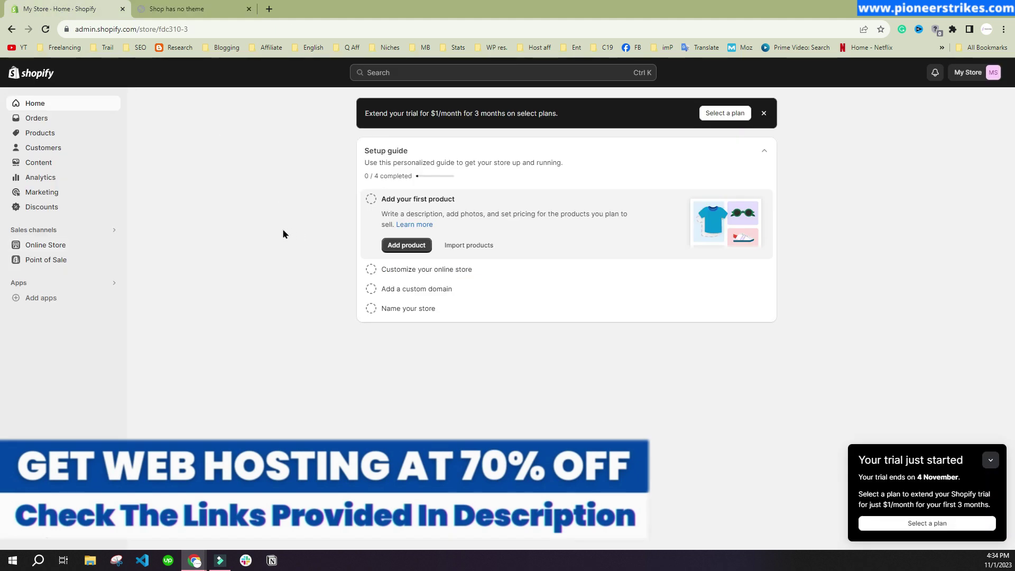
click(36, 247)
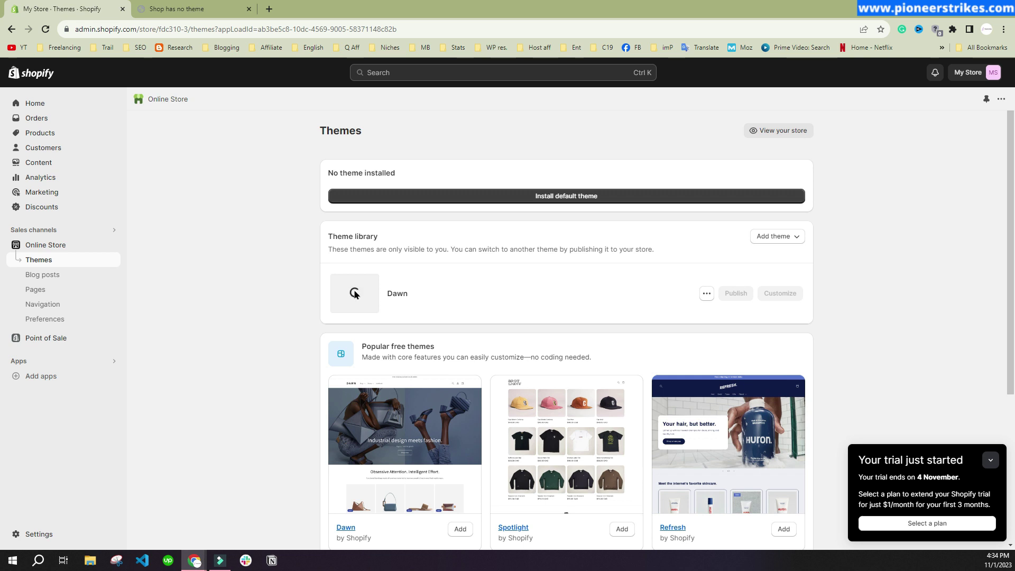
click(556, 200)
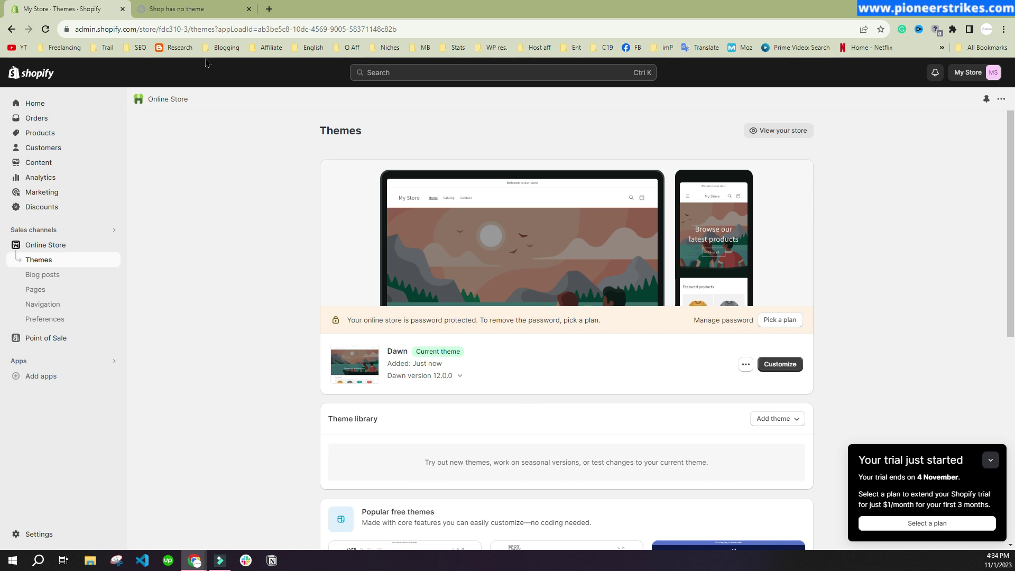
- Check that the storefront now shows the Dawn homepage, then return to the Themes admin
click(176, 6)
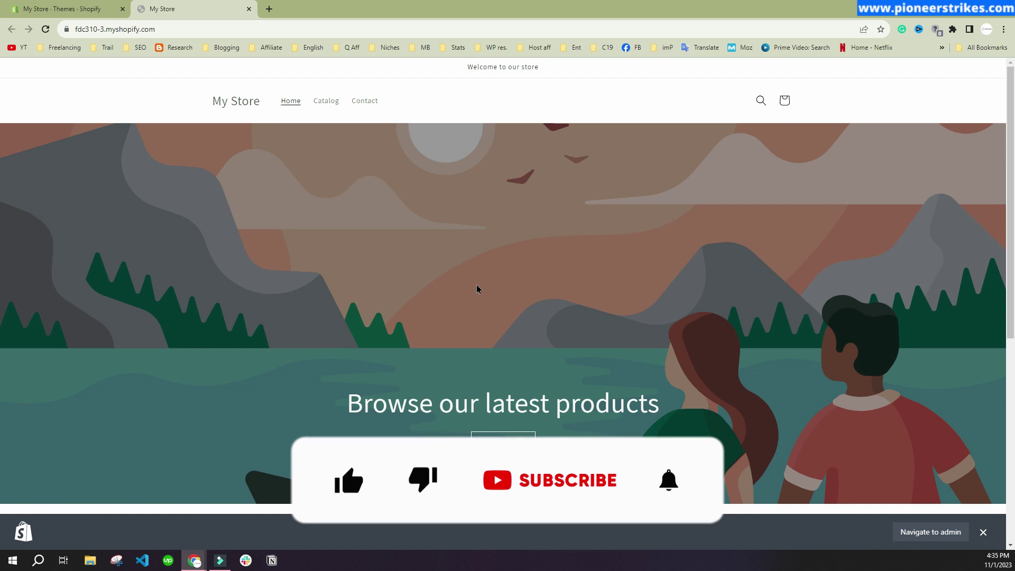
click(64, 9)
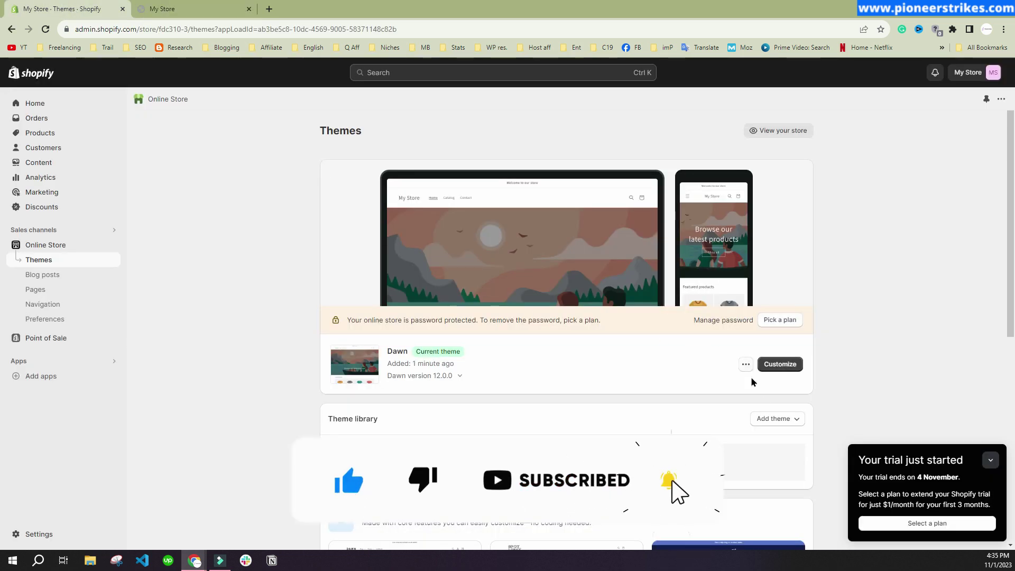
- Open the Shopify Theme Store in a new tab from the Theme library's Add theme menu
scroll(782, 359, down, 1)
click(787, 368)
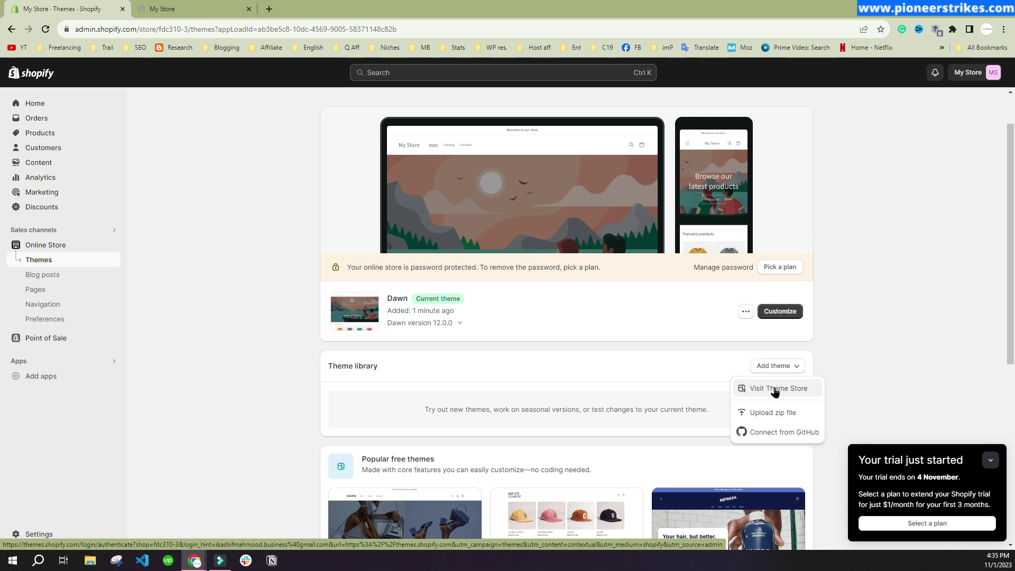
click(776, 390)
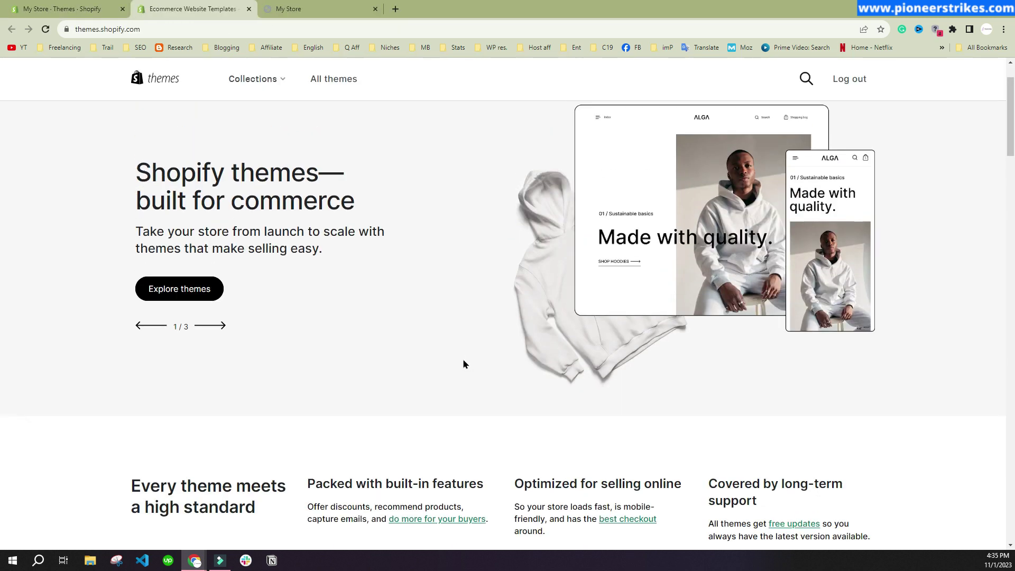
- Filter all themes by Free price and browse the 12 results, including Ride and Spotlight
click(326, 80)
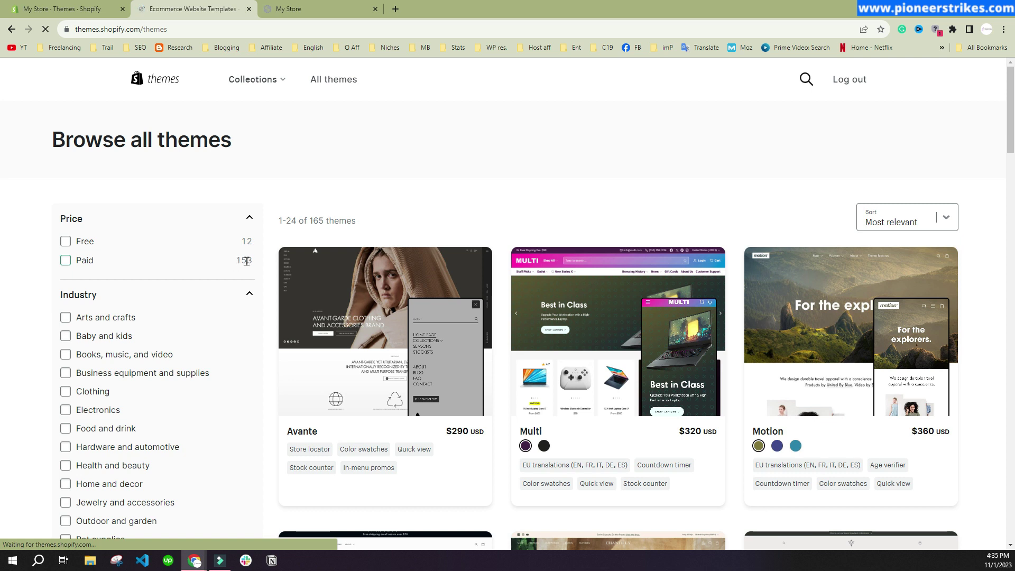
scroll(600, 183, down, 2)
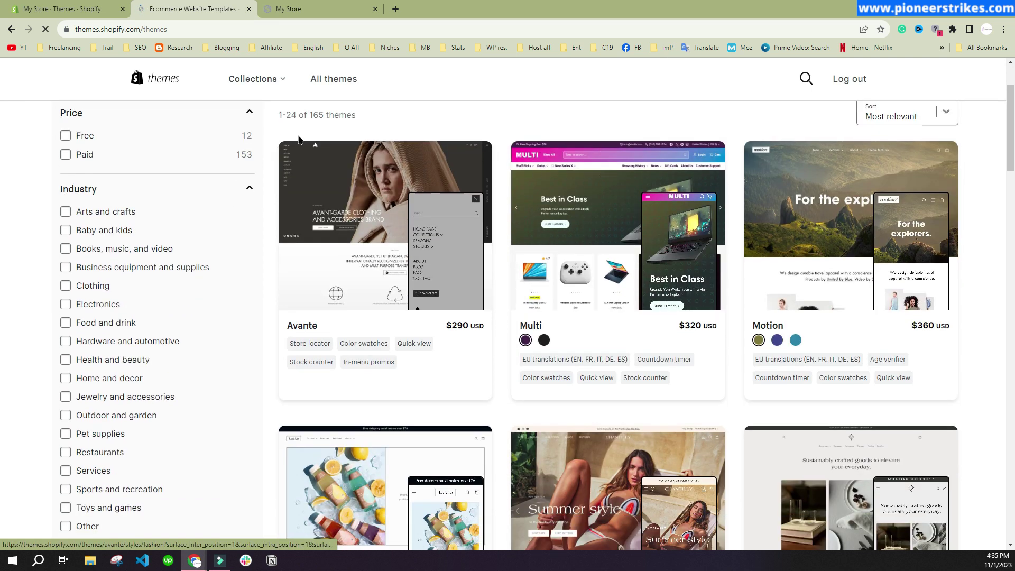
click(65, 138)
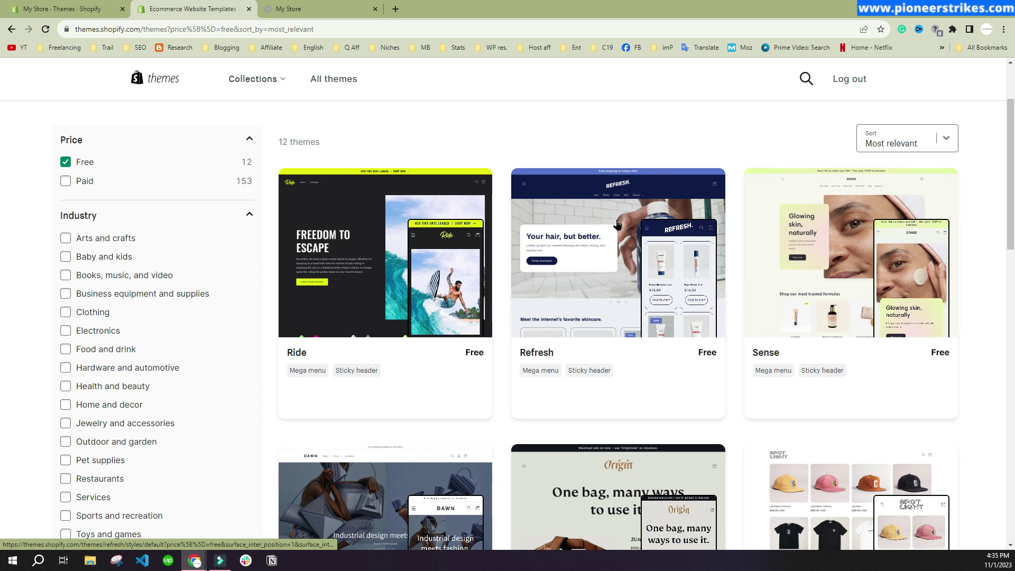
scroll(618, 225, down, 5)
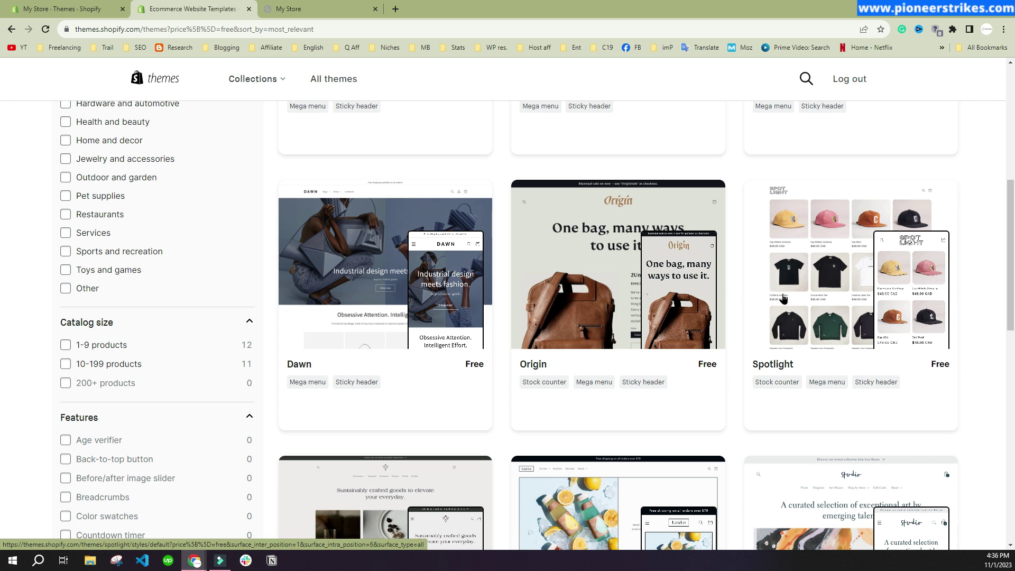
- Preview the Spotlight theme's demo store, then go back to its detail page
click(813, 322)
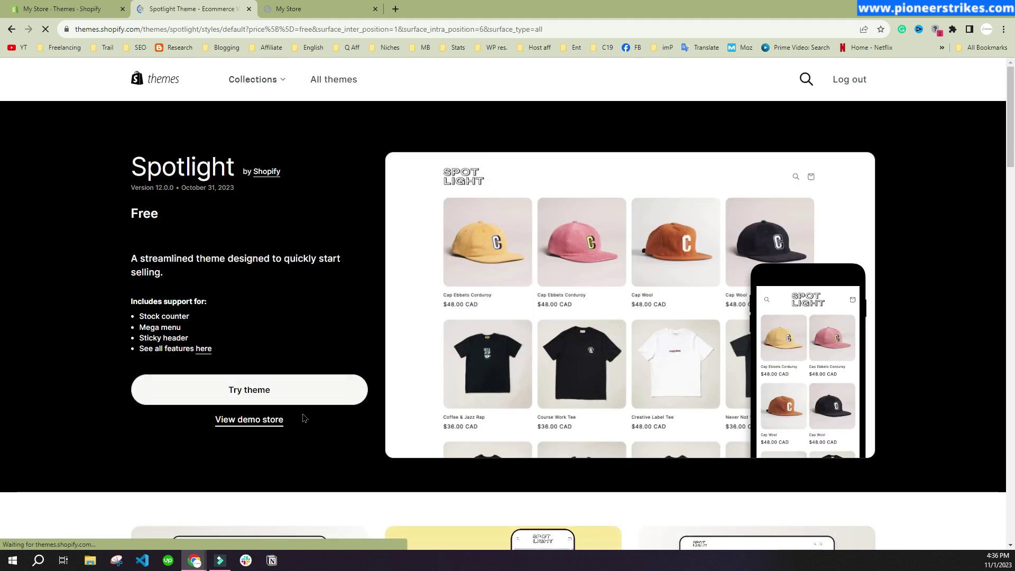
click(250, 424)
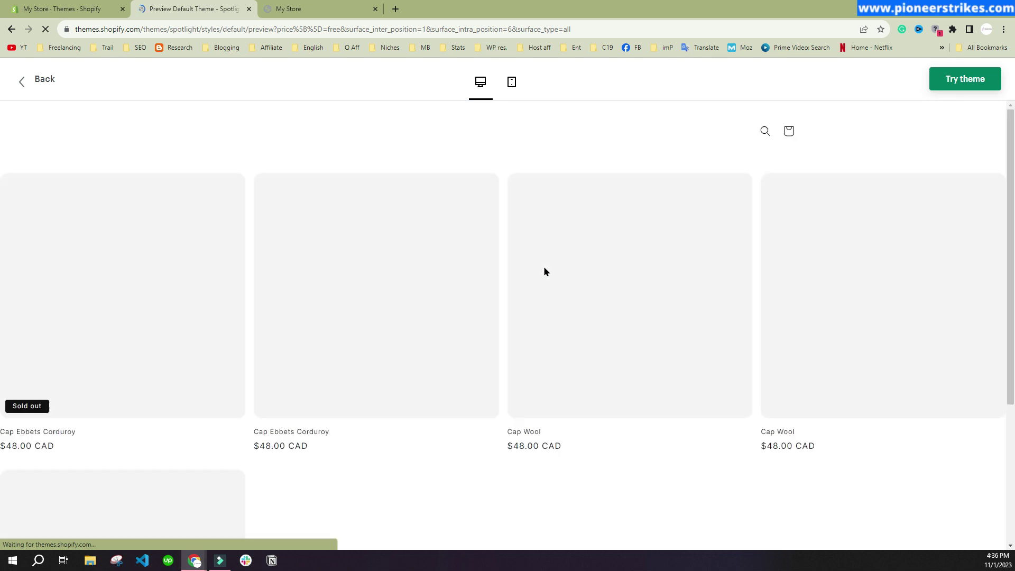
scroll(161, 236, down, 10)
scroll(161, 237, up, 10)
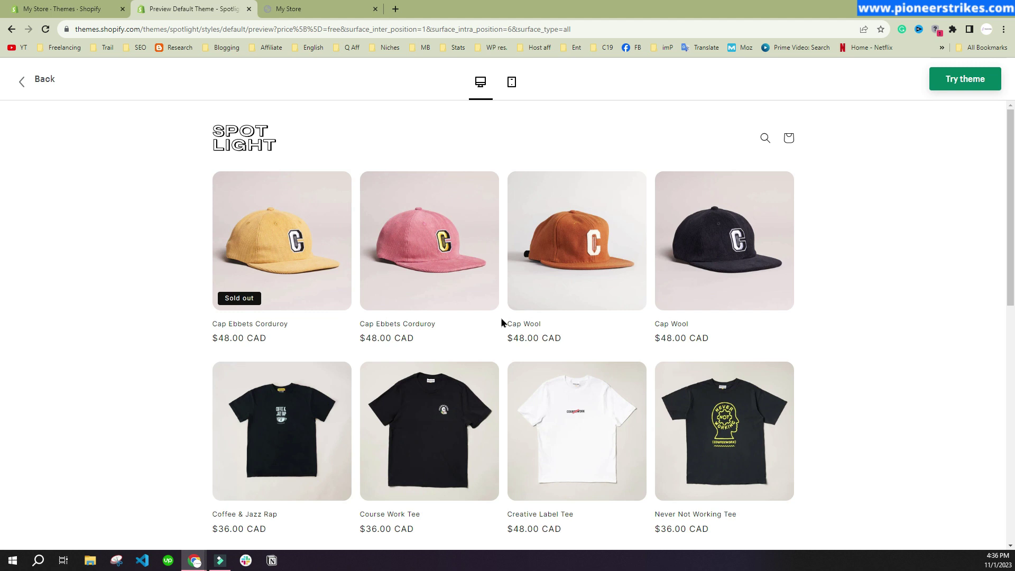
click(13, 31)
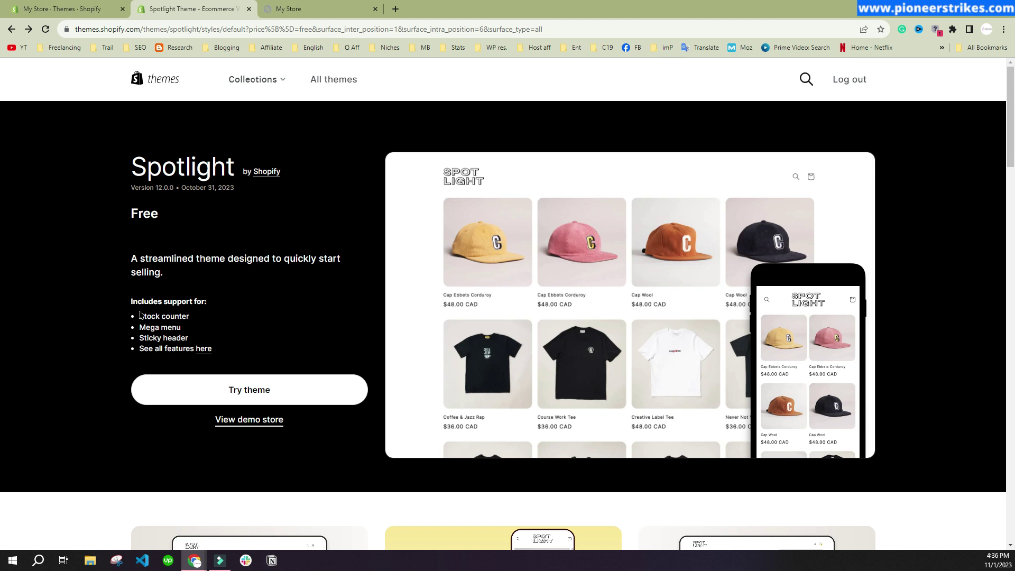
drag(145, 316, 204, 322)
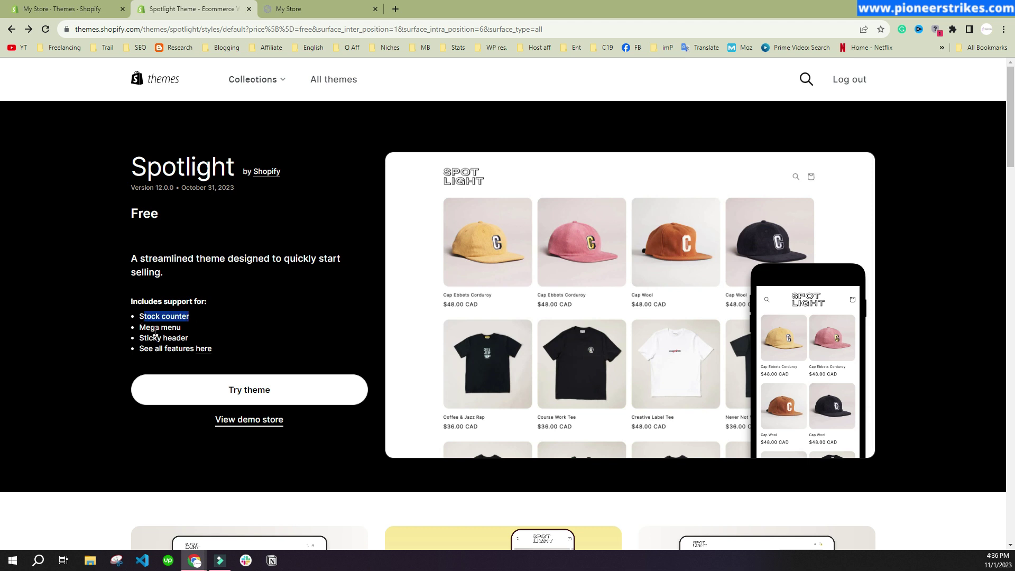
click(204, 350)
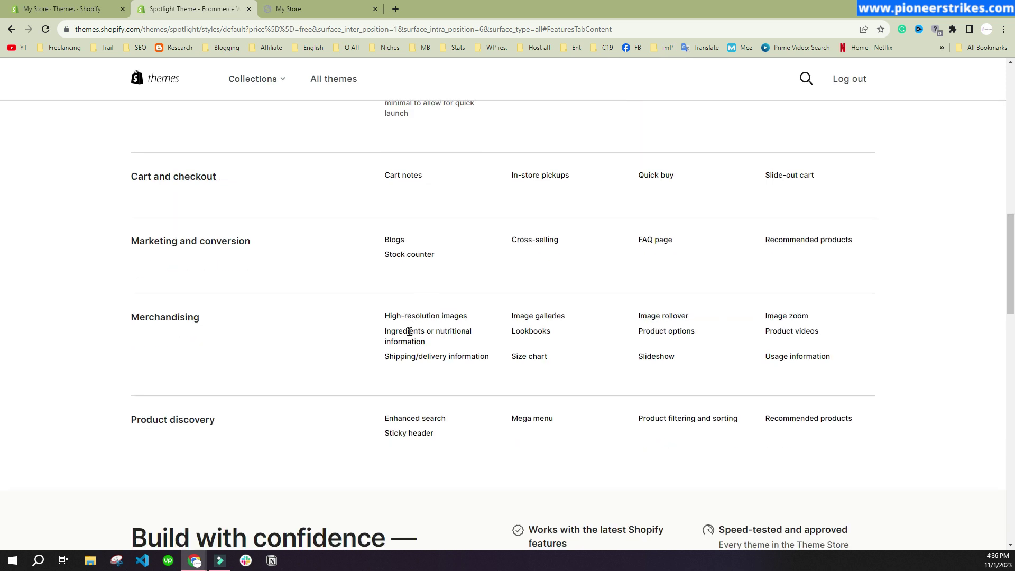
scroll(215, 232, up, 3)
scroll(437, 281, down, 2)
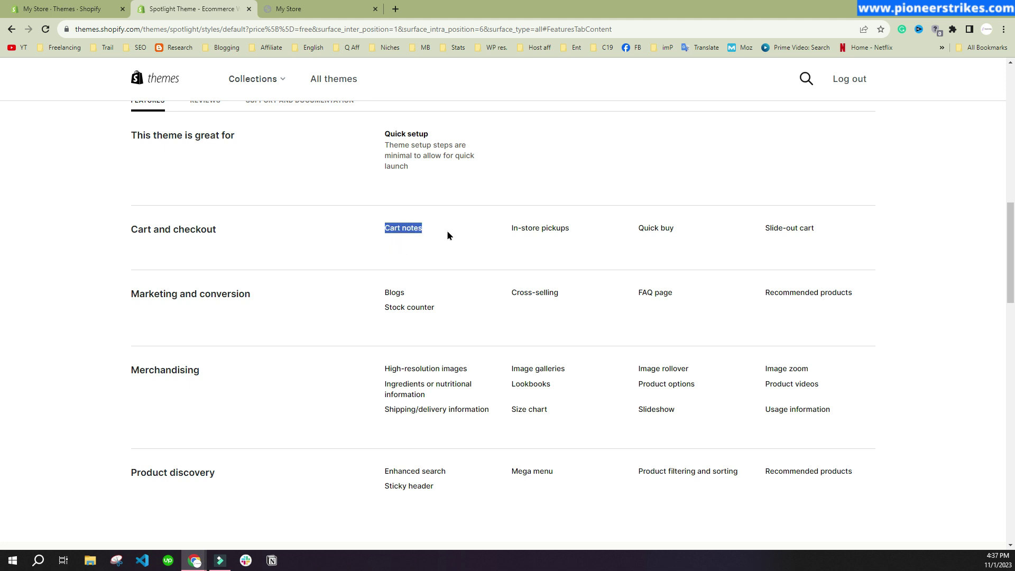
drag(447, 235, 504, 236)
click(504, 236)
scroll(213, 288, down, 7)
scroll(211, 283, down, 1)
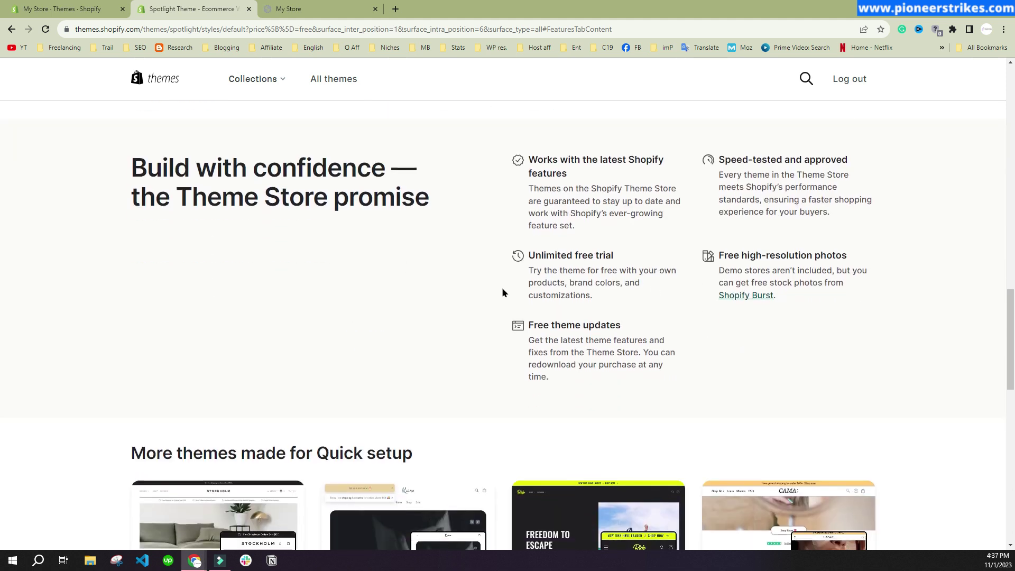
scroll(200, 227, down, 3)
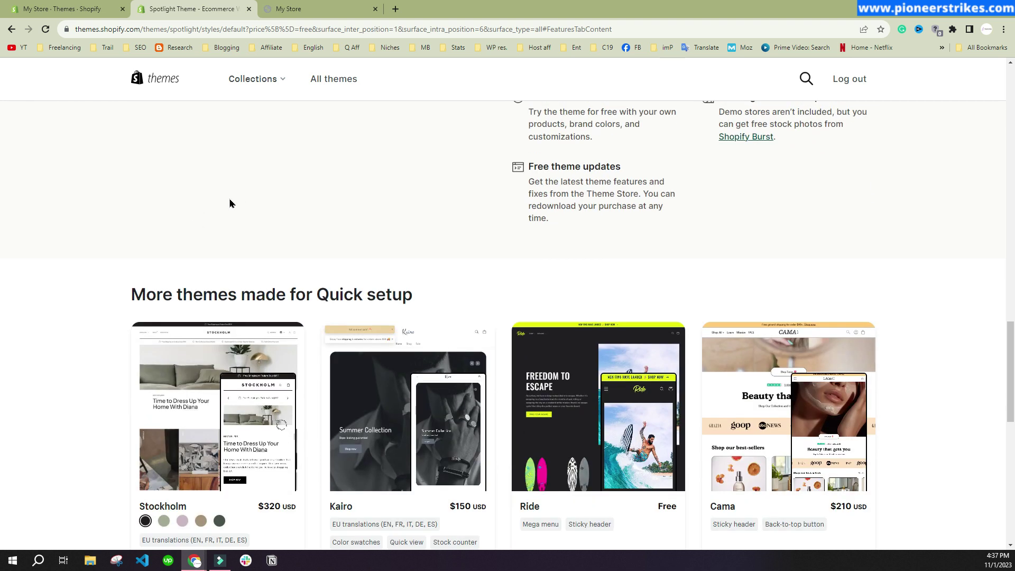
scroll(228, 201, down, 2)
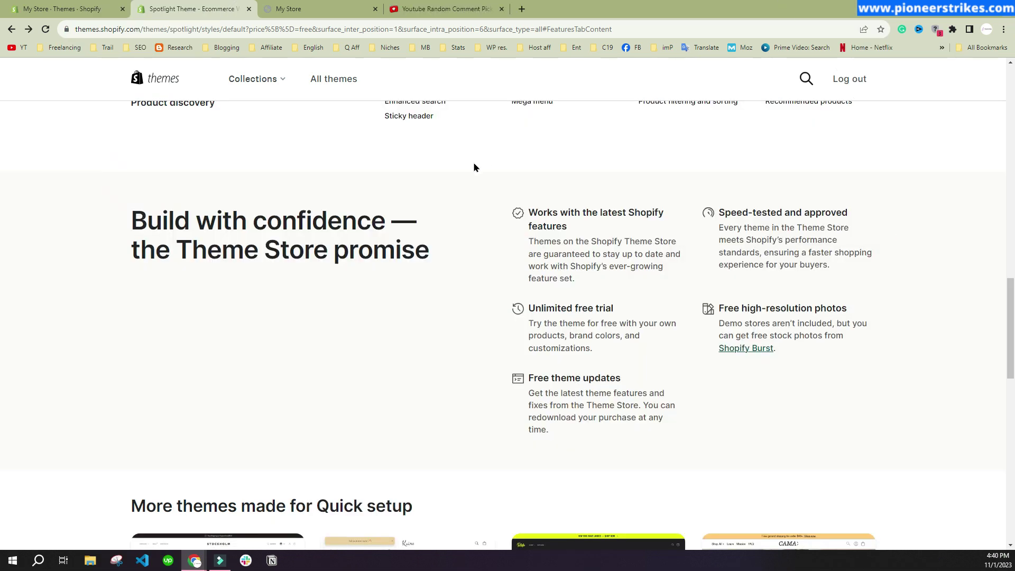
scroll(473, 163, down, 2)
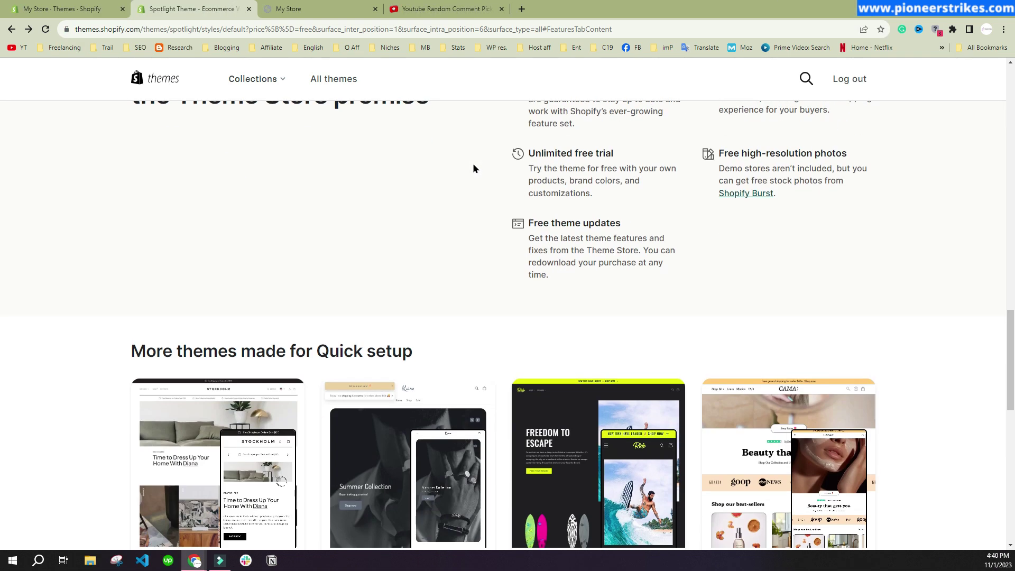
scroll(474, 168, down, 4)
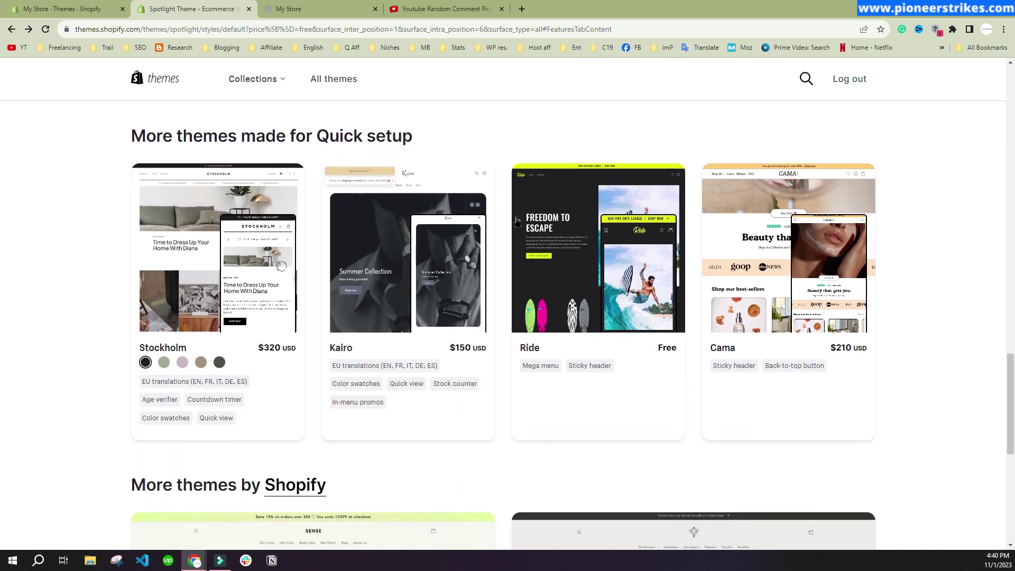
- Add the free Ride theme from 'More themes made for Quick setup' via Try theme
click(590, 297)
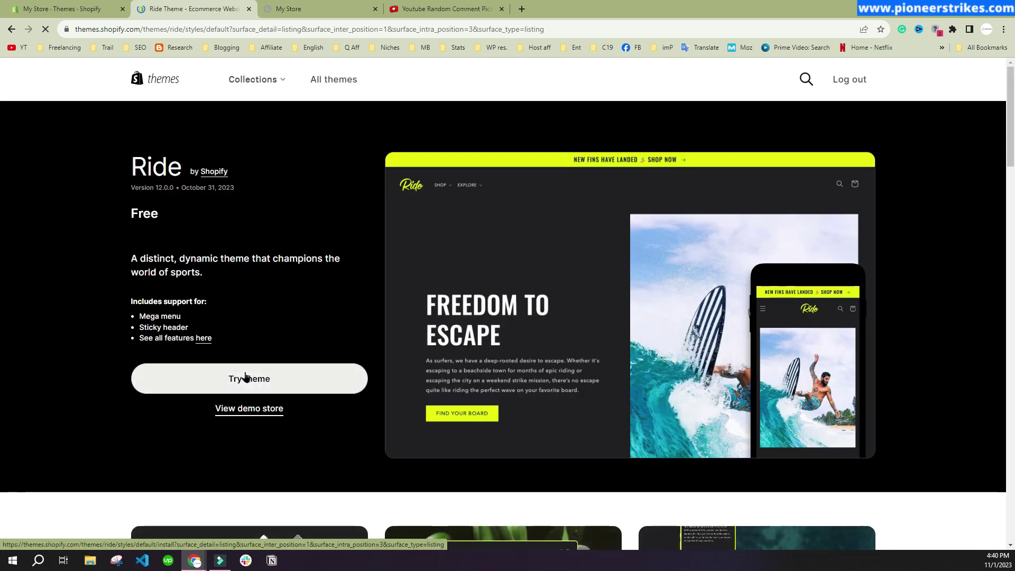
click(248, 381)
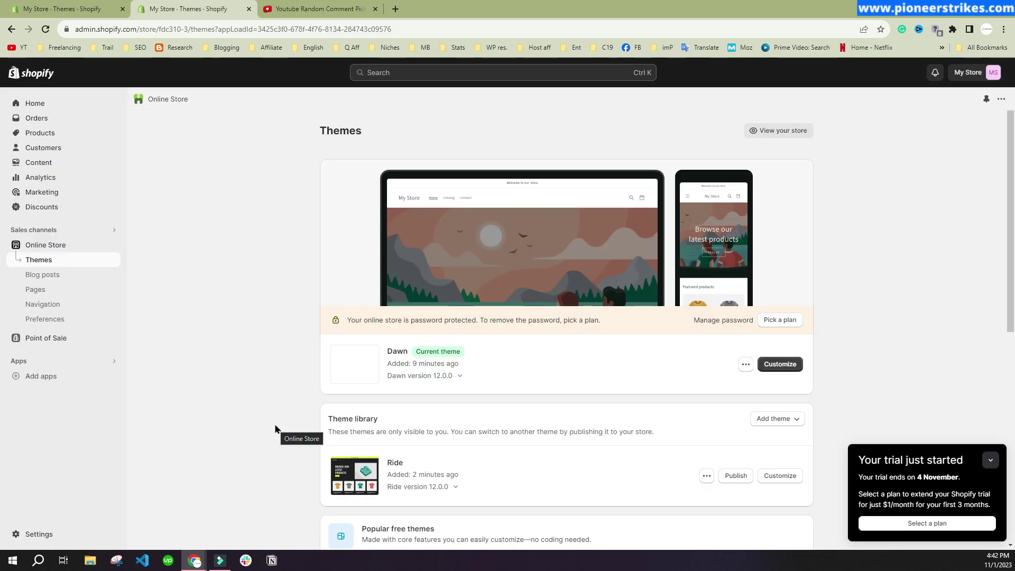
scroll(275, 423, down, 1)
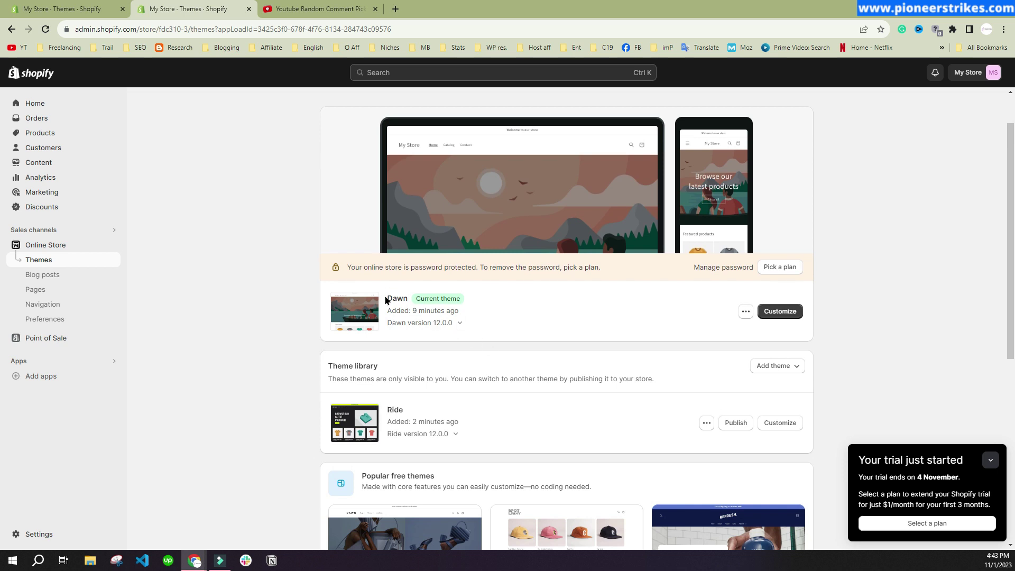
drag(415, 299, 475, 302)
double_click(401, 300)
click(390, 410)
double_click(389, 410)
click(424, 411)
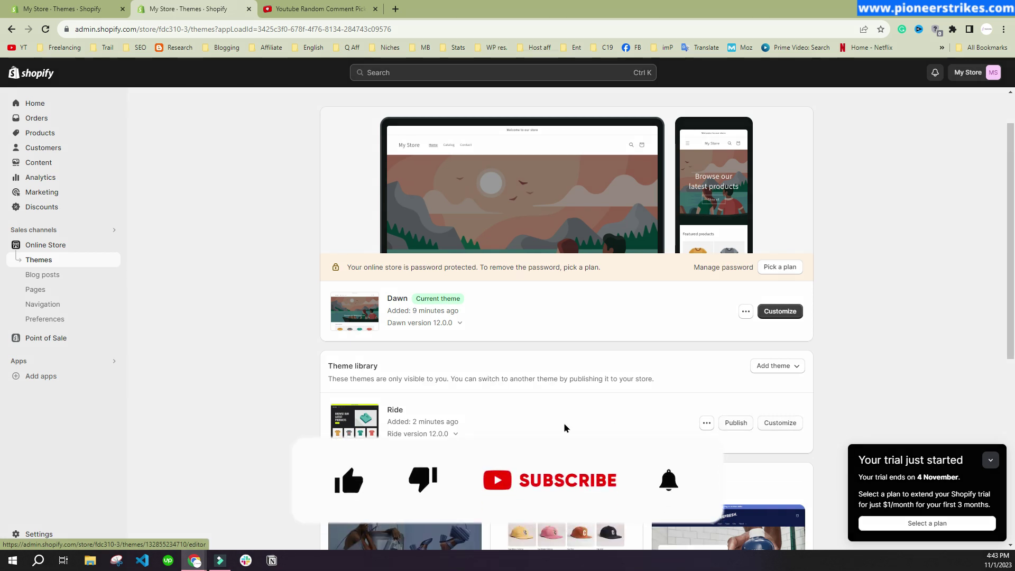
double_click(395, 409)
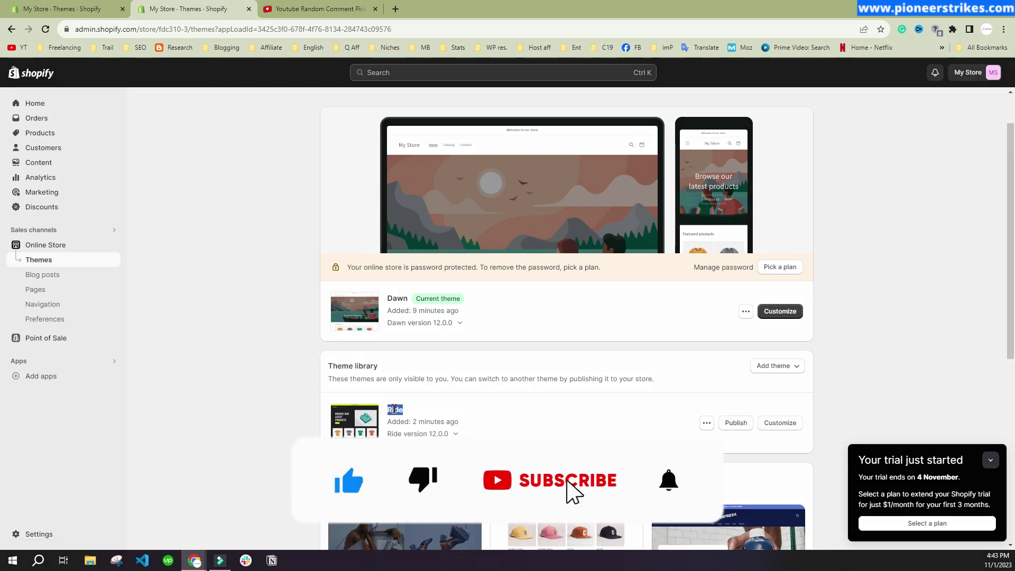